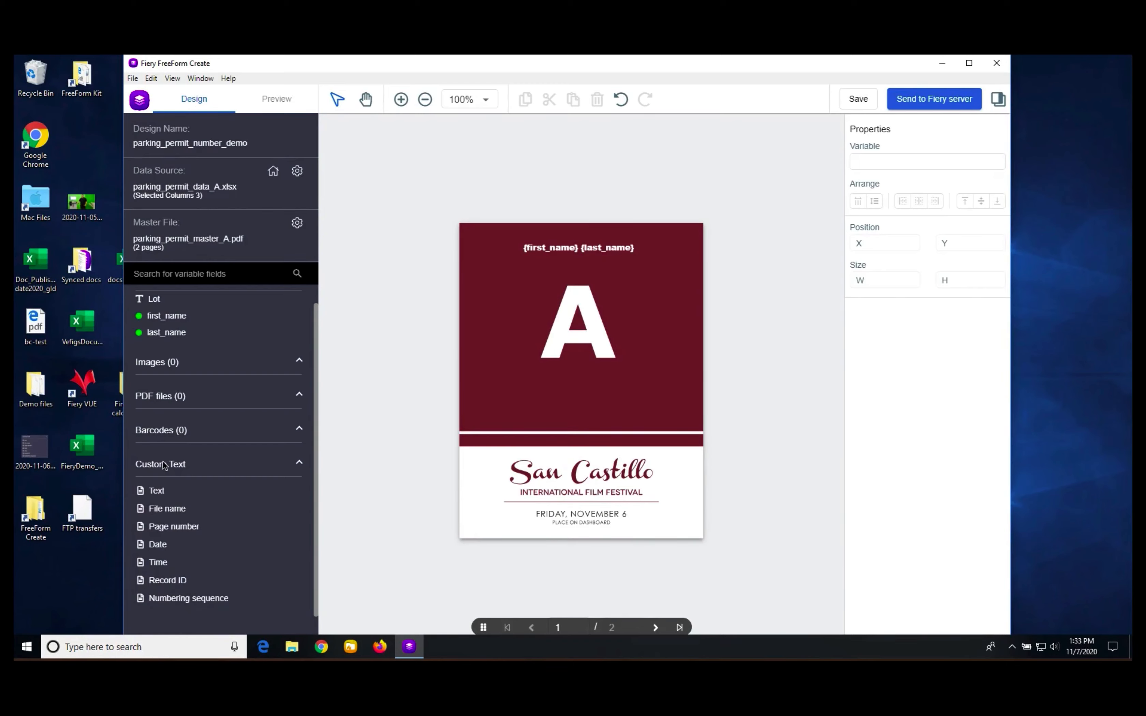
Add a numbering sequence to the permit's lower maroon band at X 100, Y 358, with white, centre-aligned text.
left_click_drag(172, 597, 559, 486)
left_click_drag(577, 438, 561, 450)
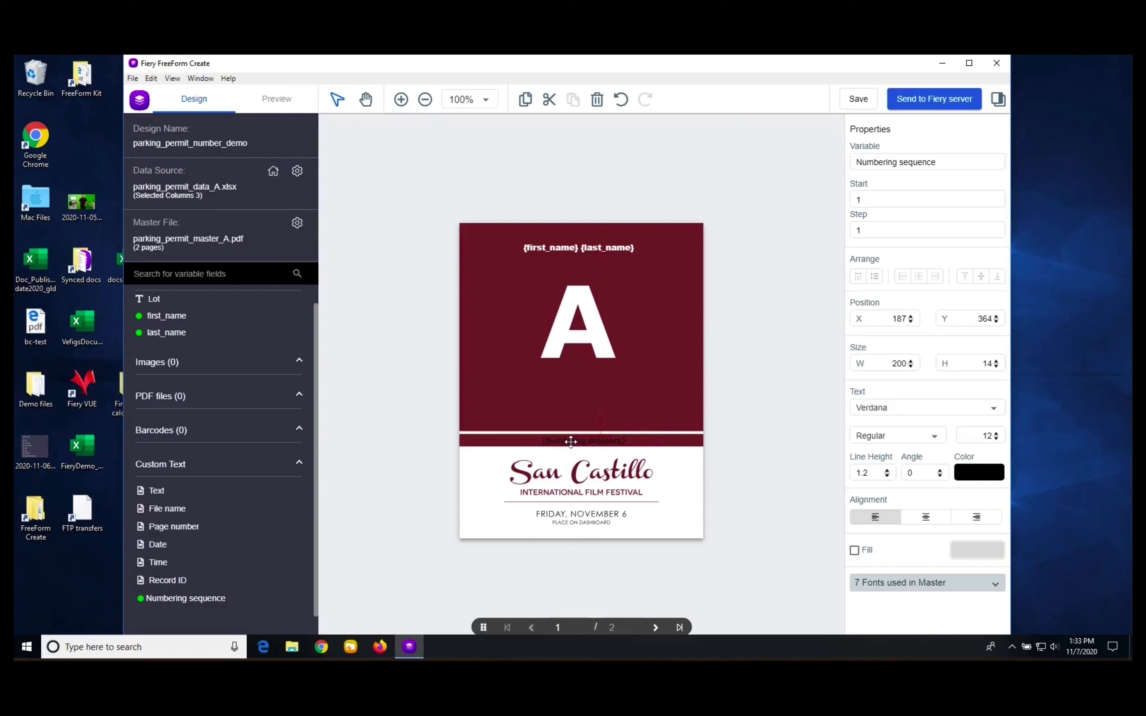
left_click(978, 474)
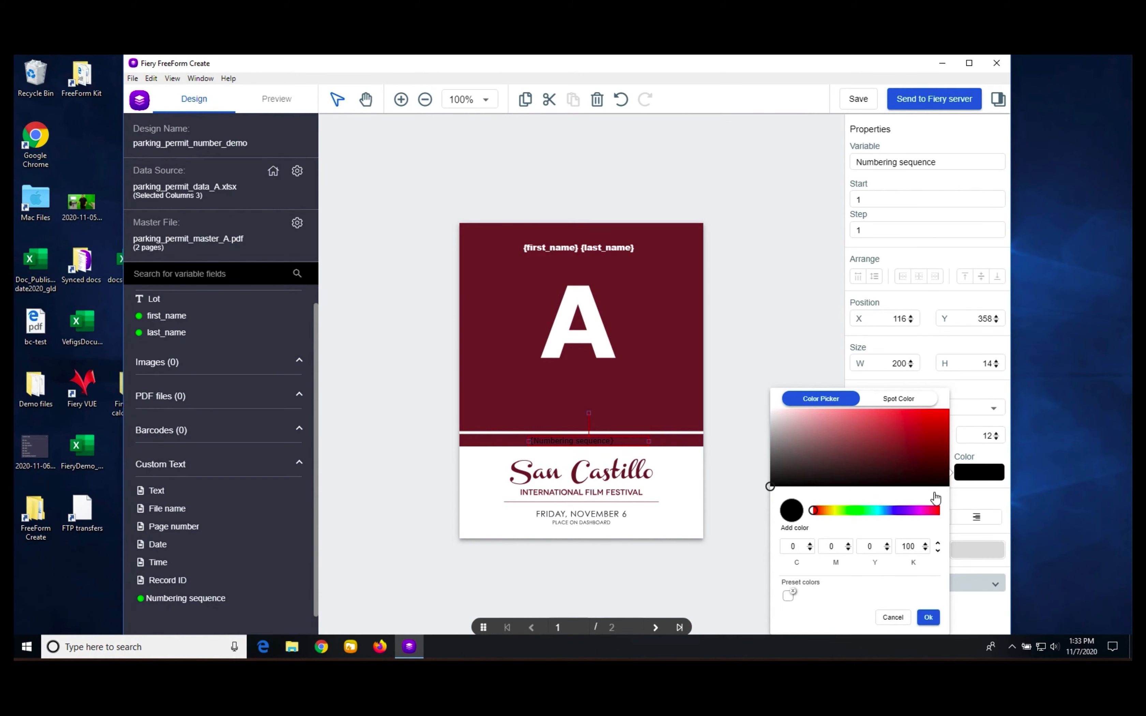
left_click(787, 596)
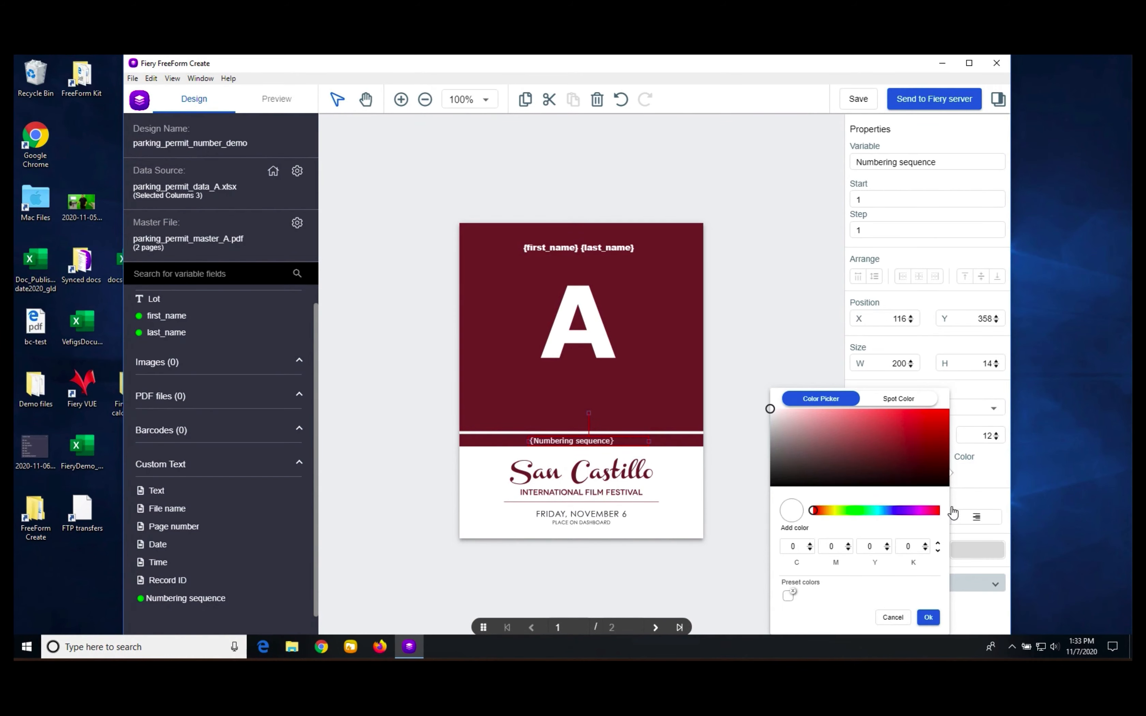
left_click(928, 617)
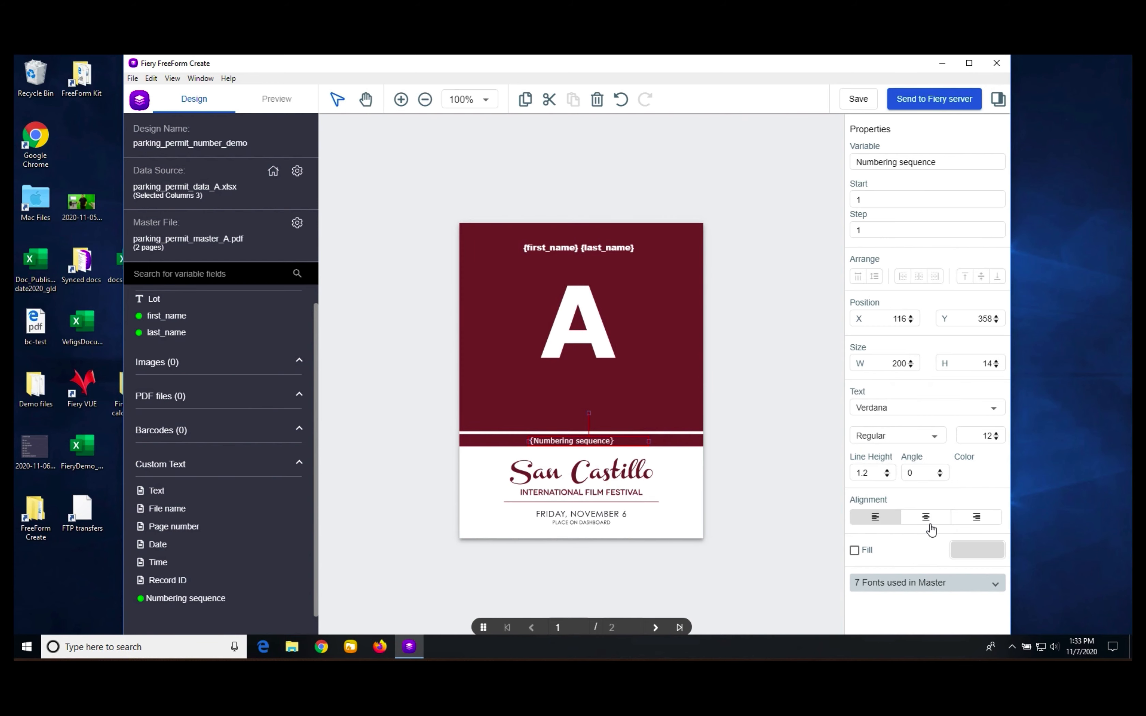
left_click(925, 520)
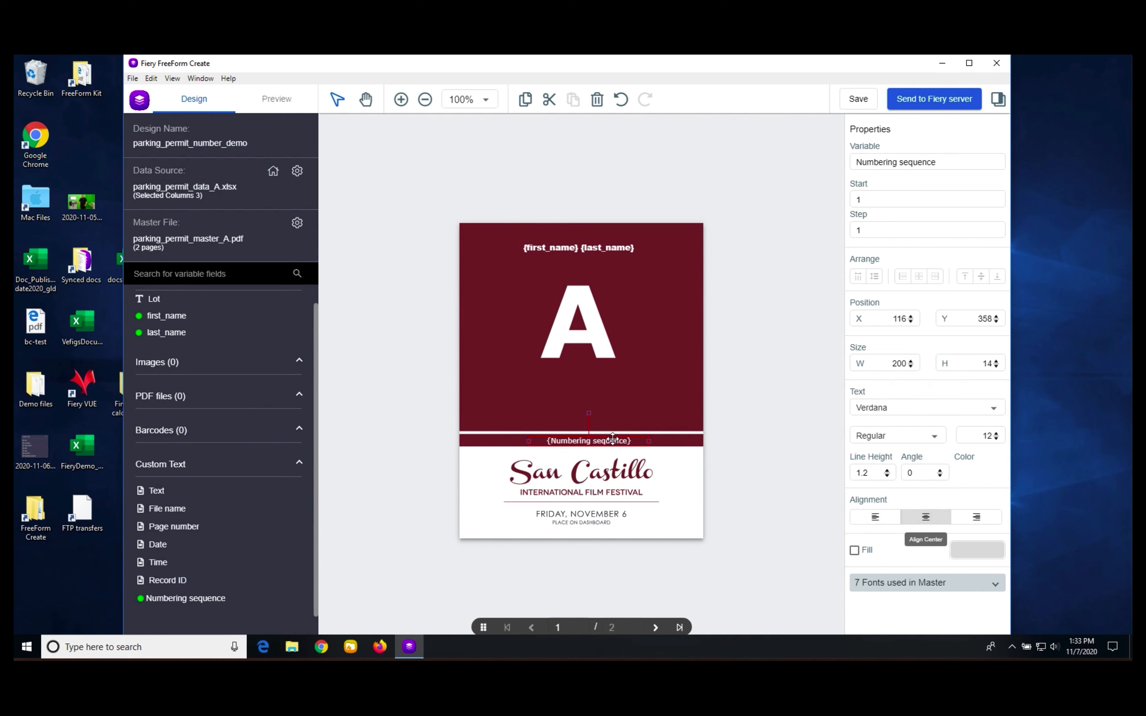
left_click_drag(616, 438, 606, 438)
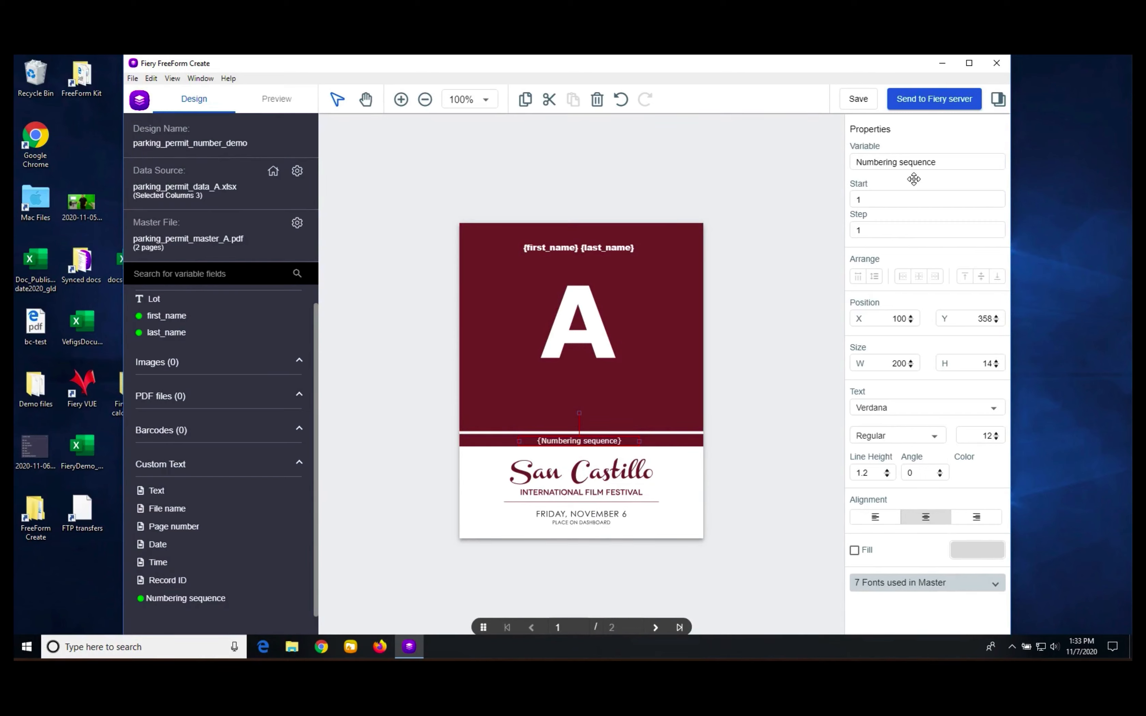
Start the permit's numbering sequence at 1000 and preview the last record.
left_click(876, 198)
type("000")
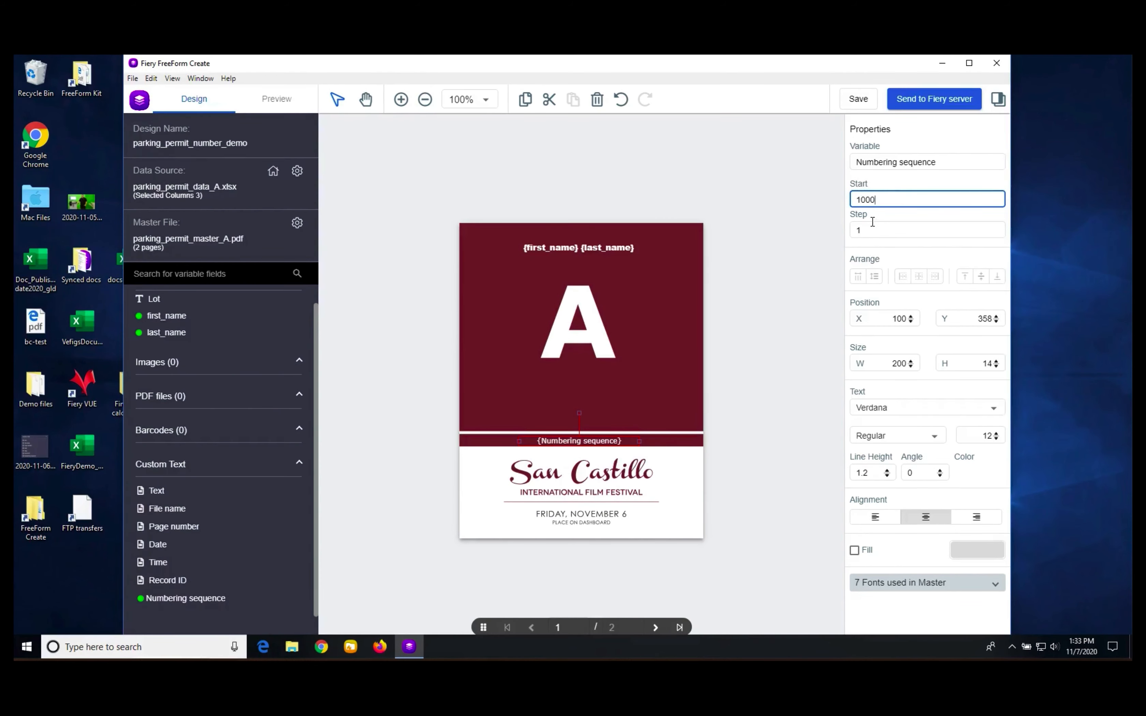
left_click(817, 267)
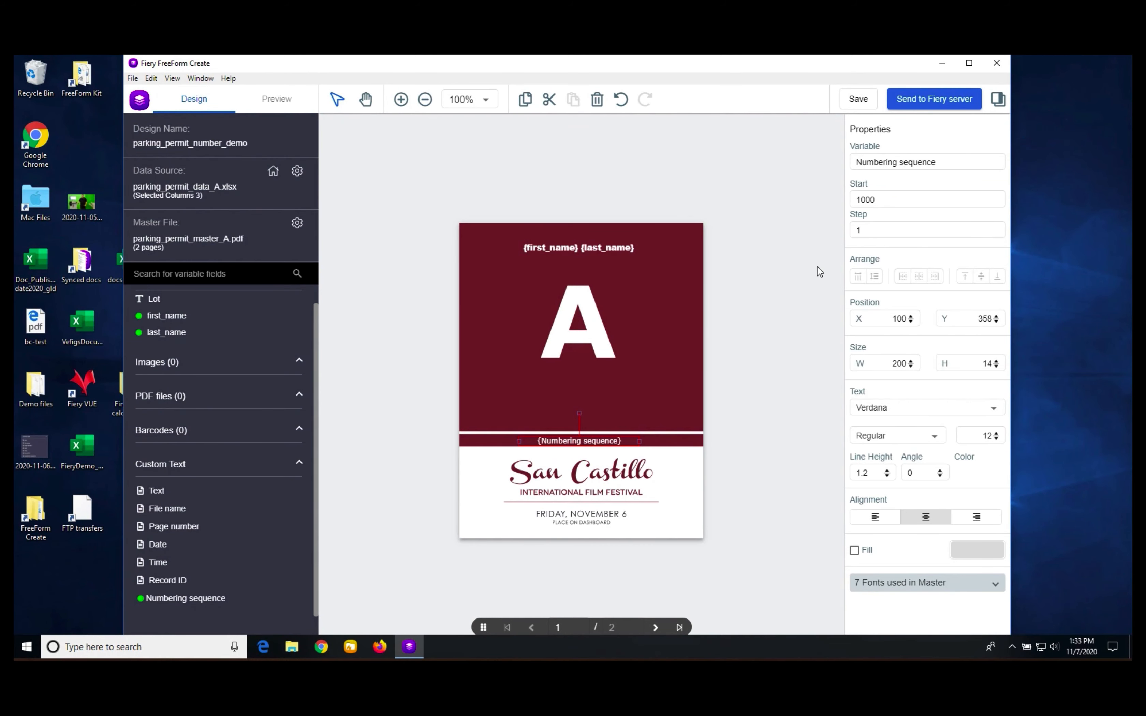
left_click(283, 103)
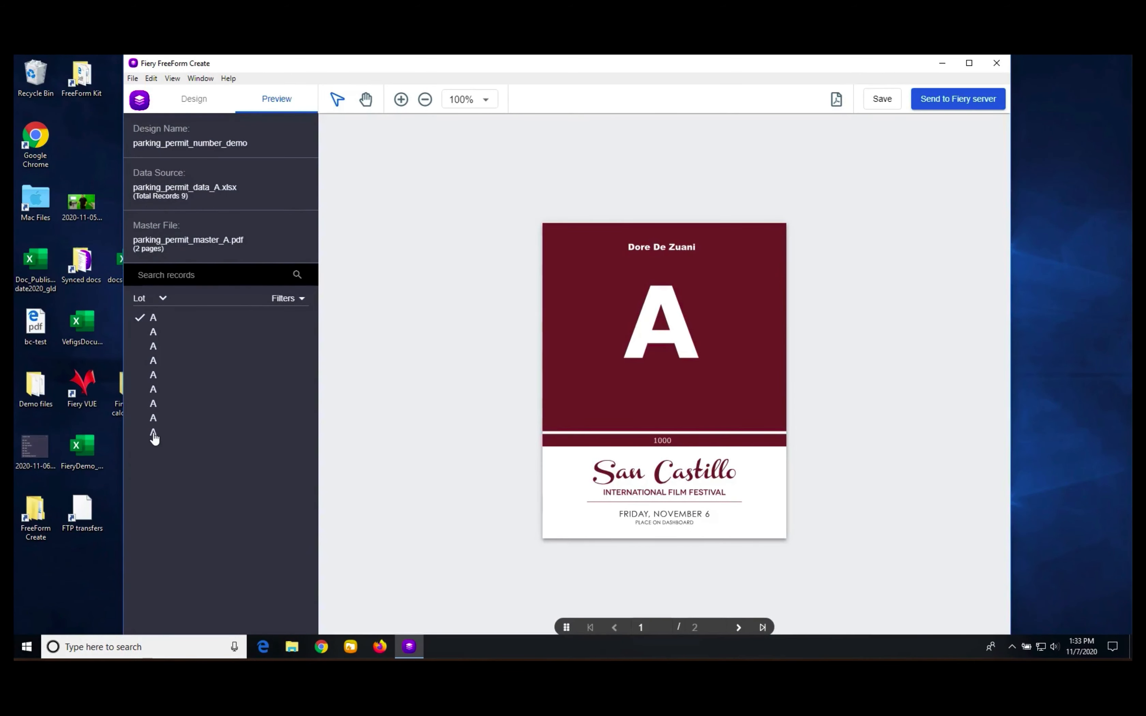
left_click(153, 433)
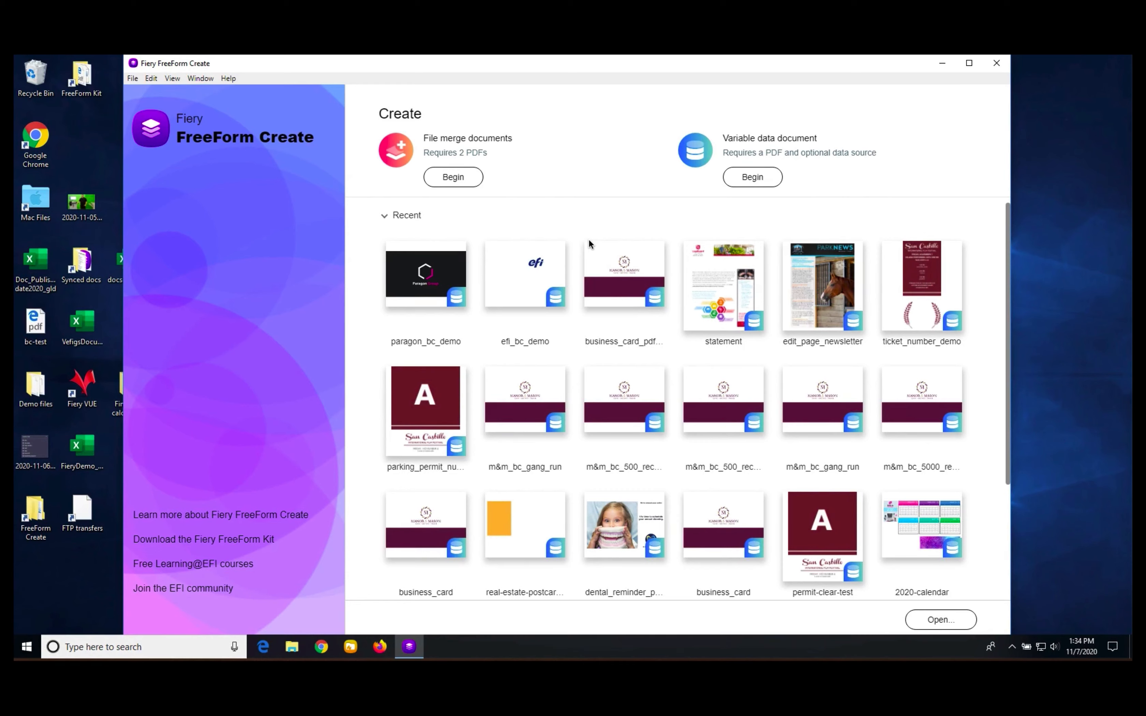
Create a variable data document with the ticket PDF from Demo files as master and no data source.
left_click(747, 180)
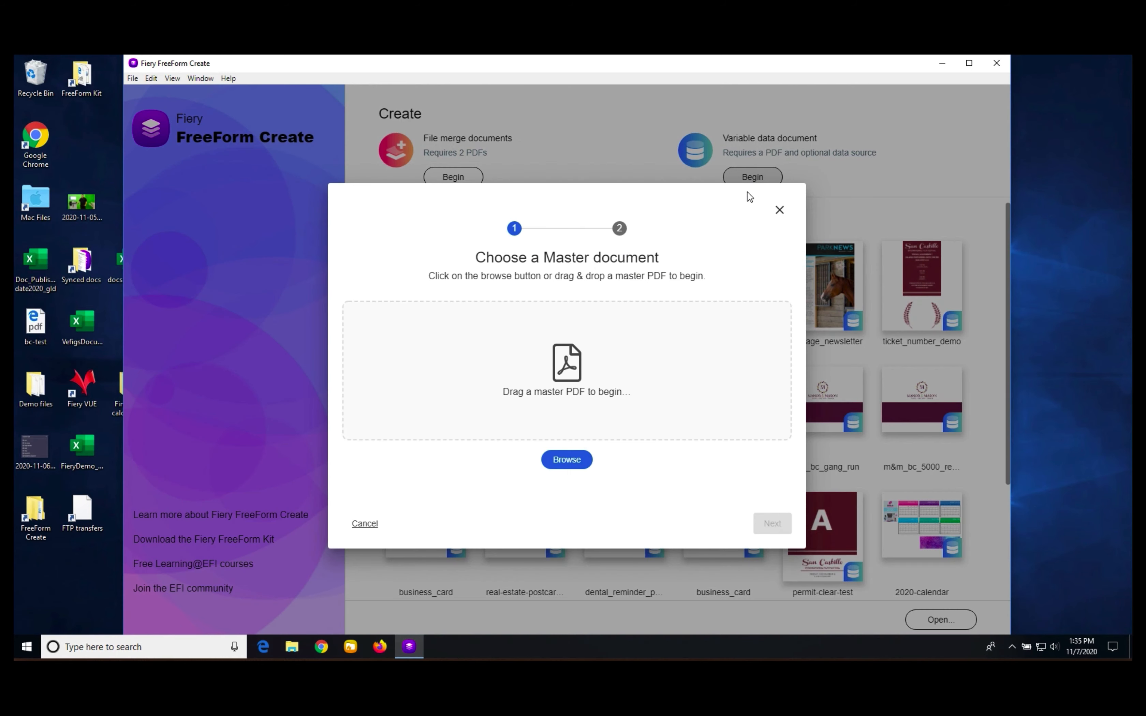
left_click(581, 463)
left_click(263, 219)
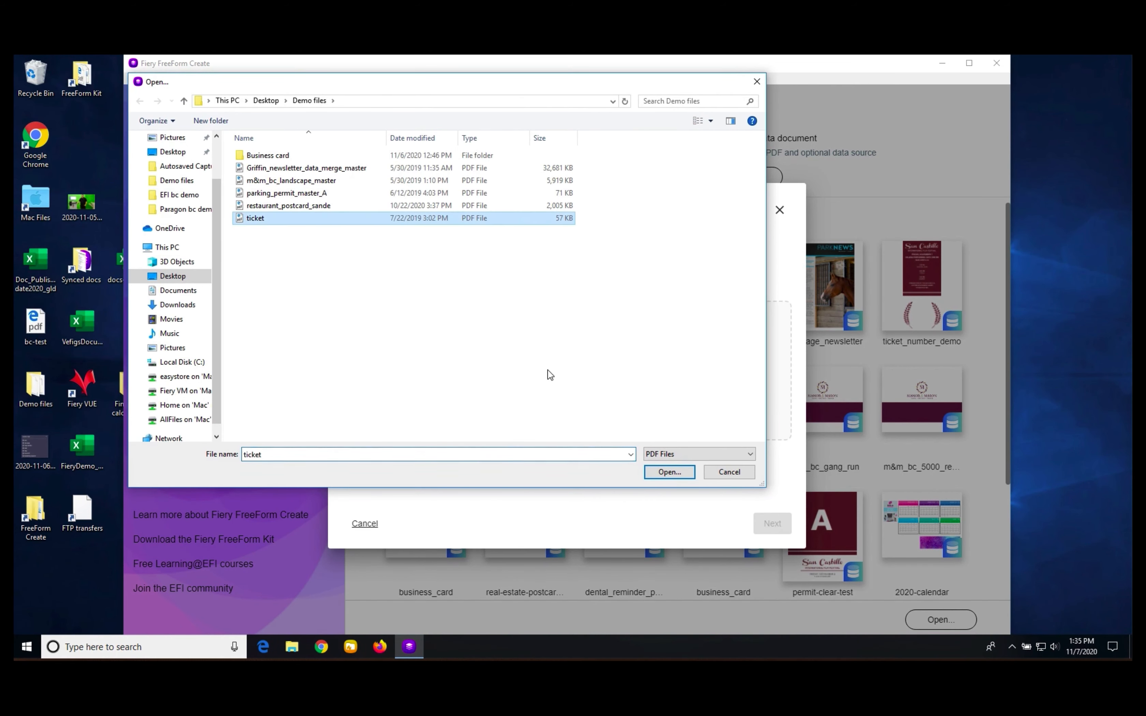
left_click(672, 471)
left_click(770, 523)
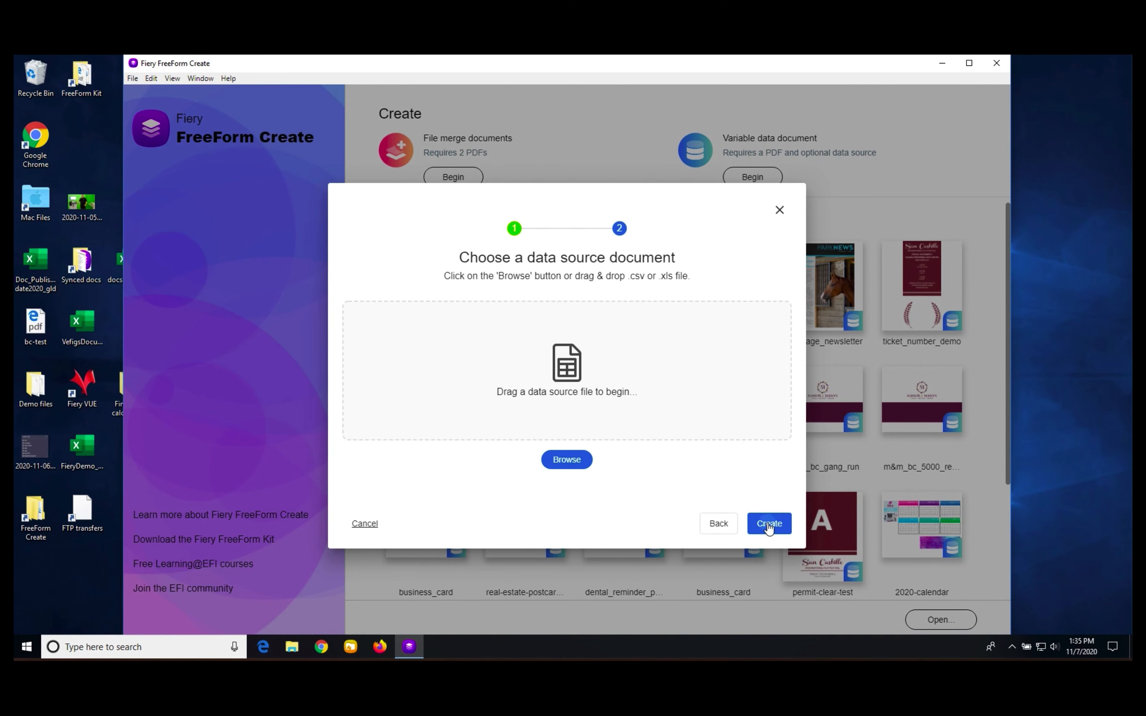
left_click(769, 525)
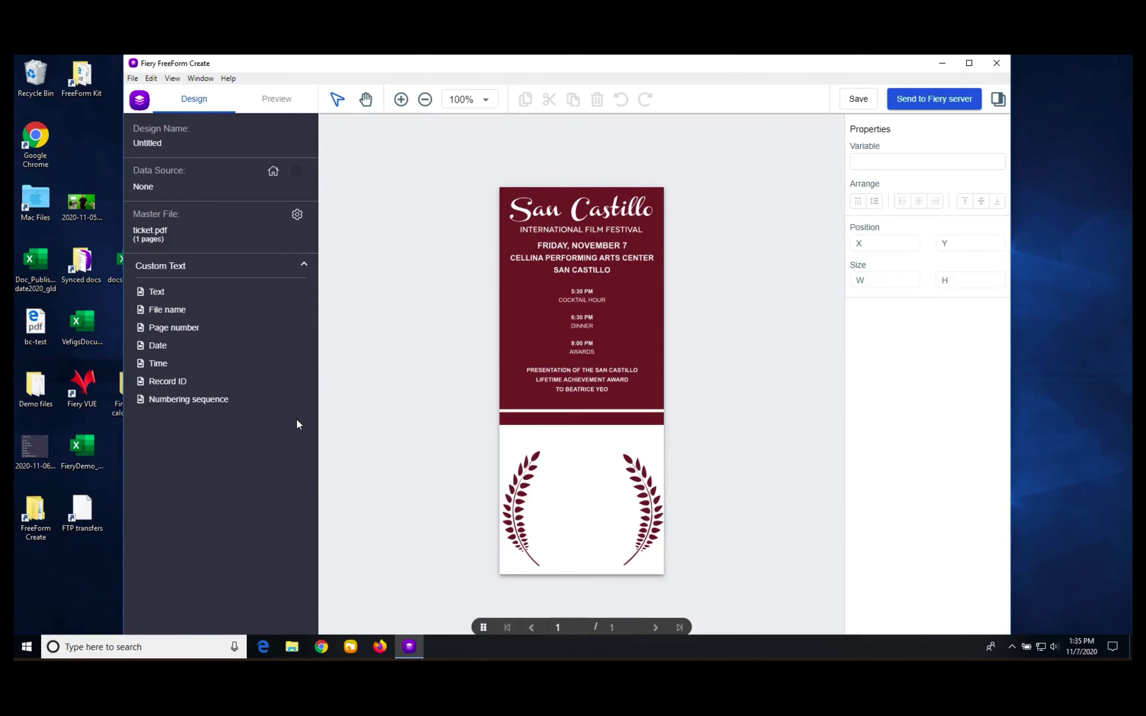
Place a centre-aligned numbering sequence between the ticket's laurel branches, starting at 100 and ending at 150.
left_click_drag(165, 400, 587, 511)
left_click(925, 548)
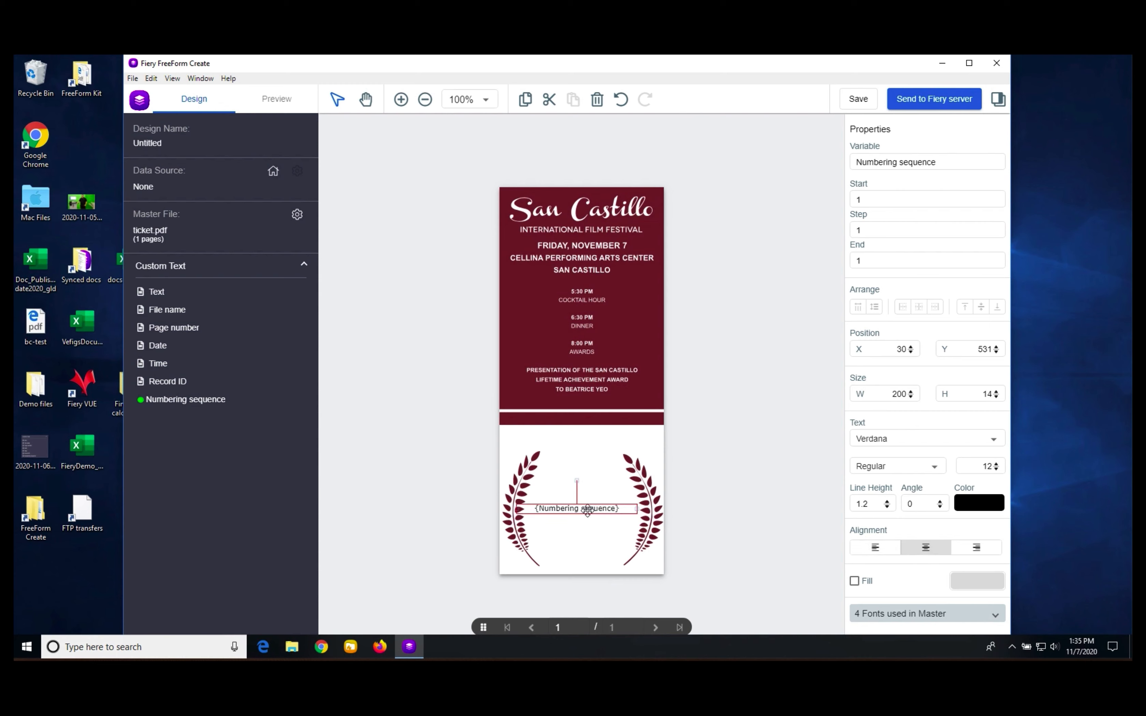
left_click(904, 197)
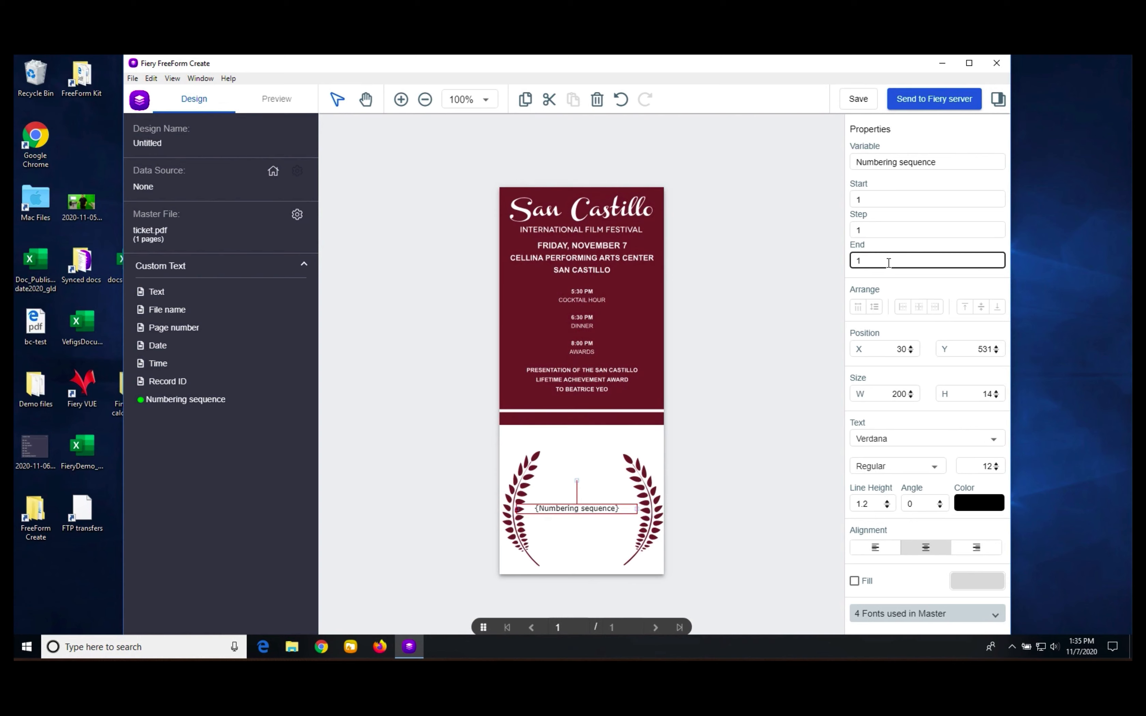
left_click(885, 199)
type("00")
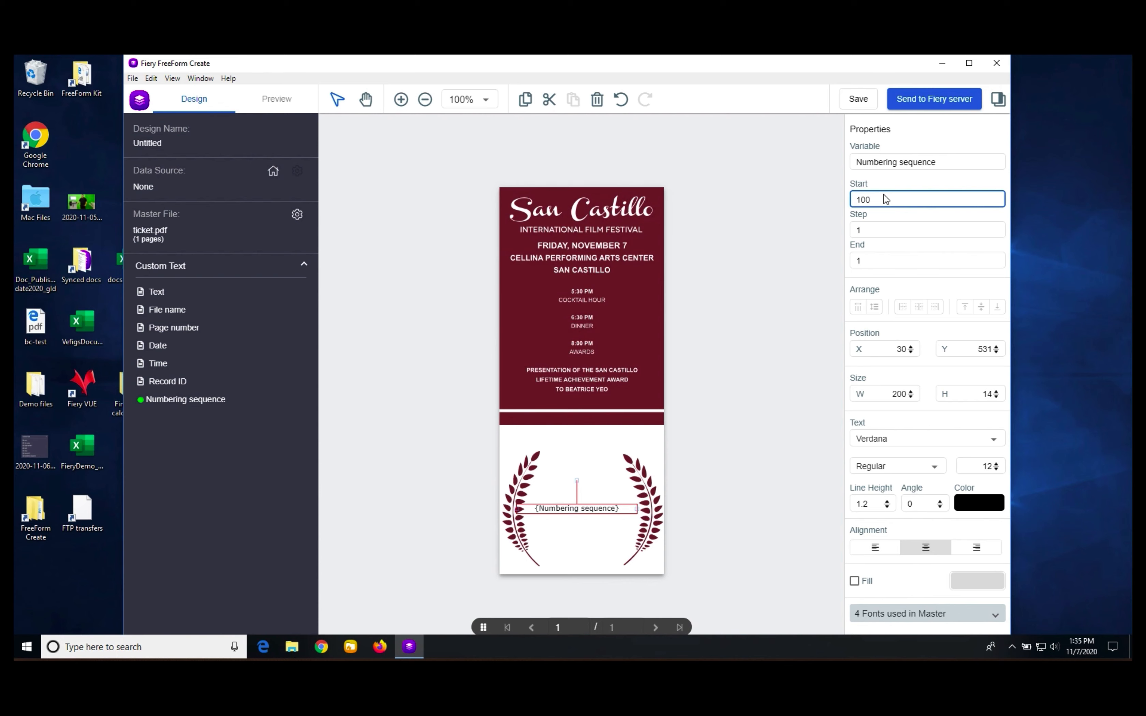
left_click(865, 259)
type("50")
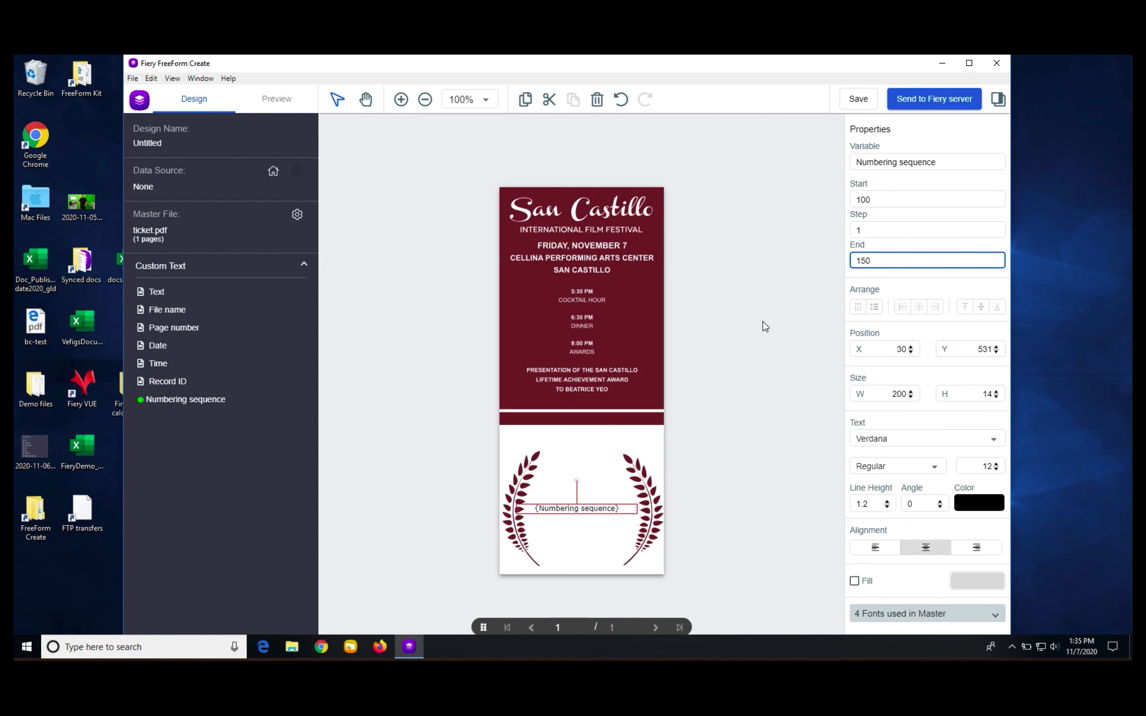
Save the design as ticket_demo_2 and send all records to GLD-FS400Pro-VM with the FieryDemo hold preset.
left_click(933, 99)
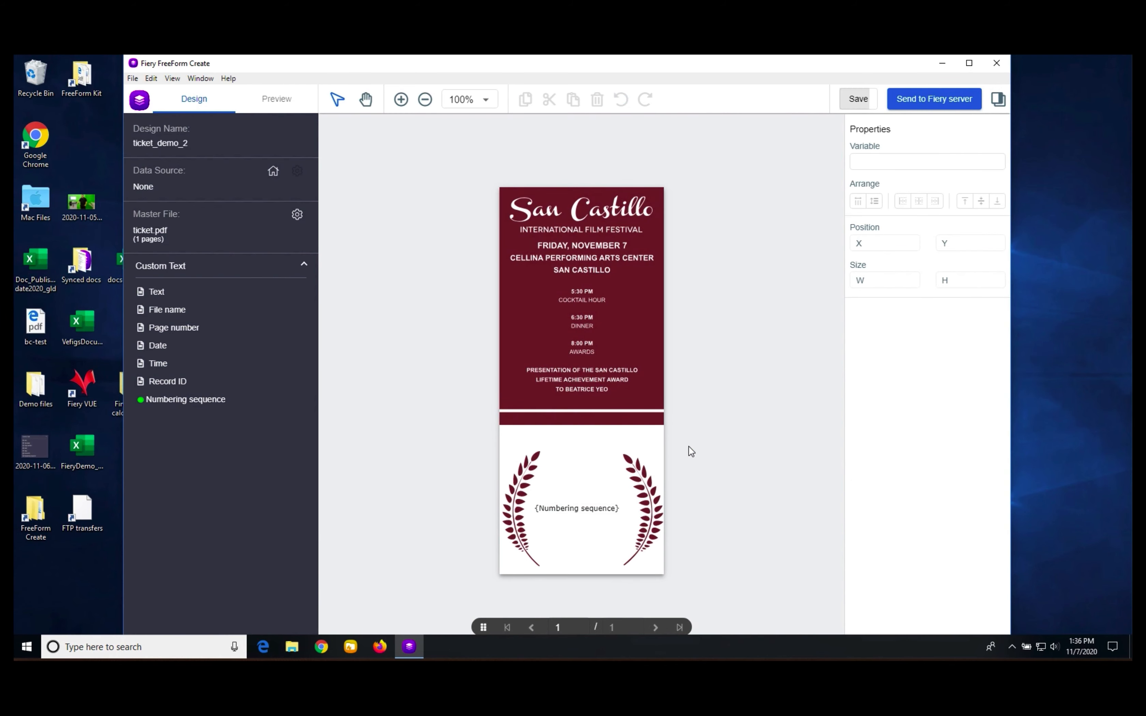
left_click(949, 100)
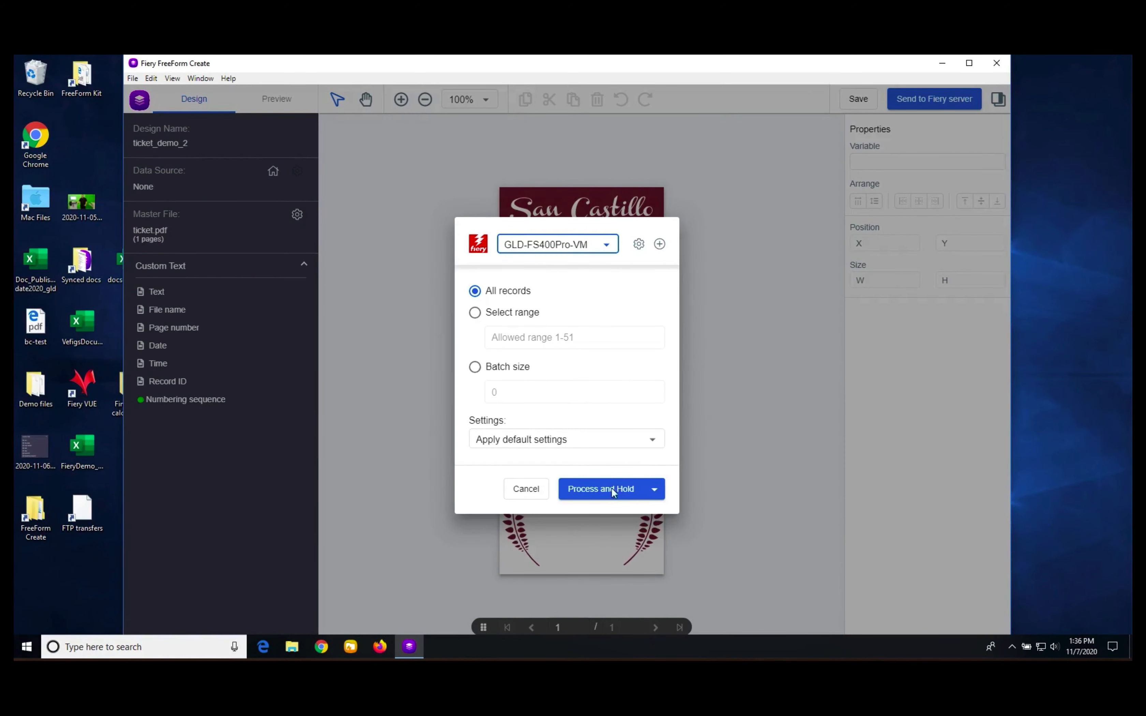
left_click(654, 489)
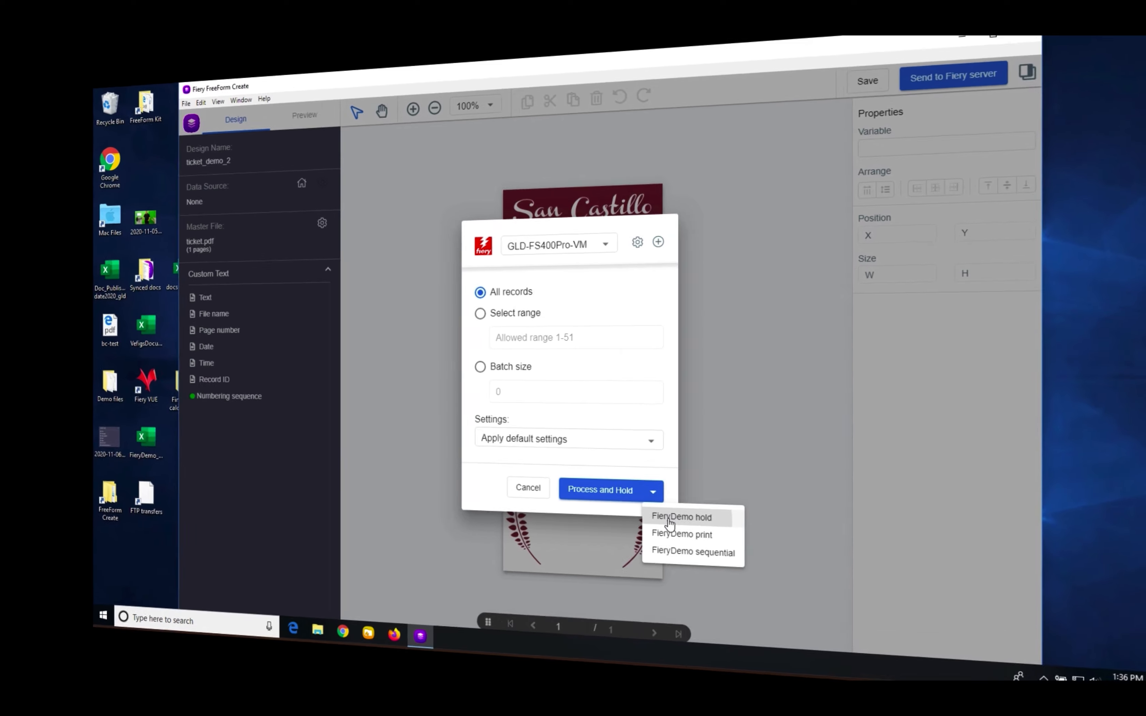
left_click(669, 518)
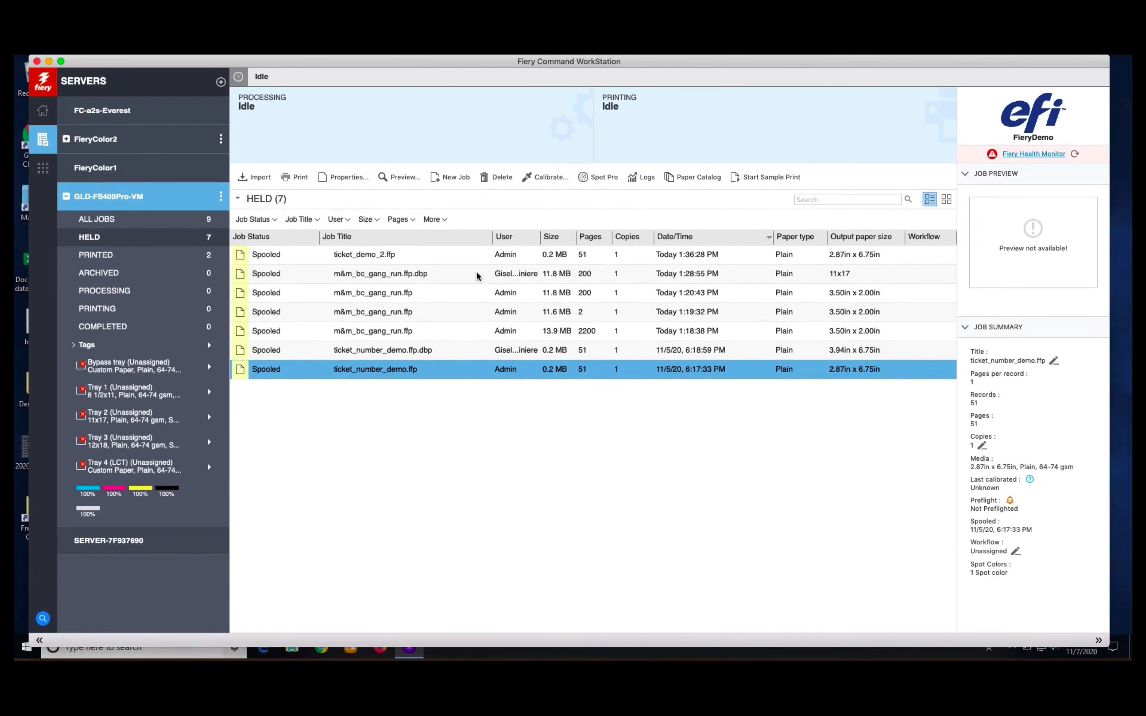
In Fiery Command WorkStation, preview the held job ticket_demo_2.ffp and check the ticket numbers on the first and last sets.
left_click(376, 255)
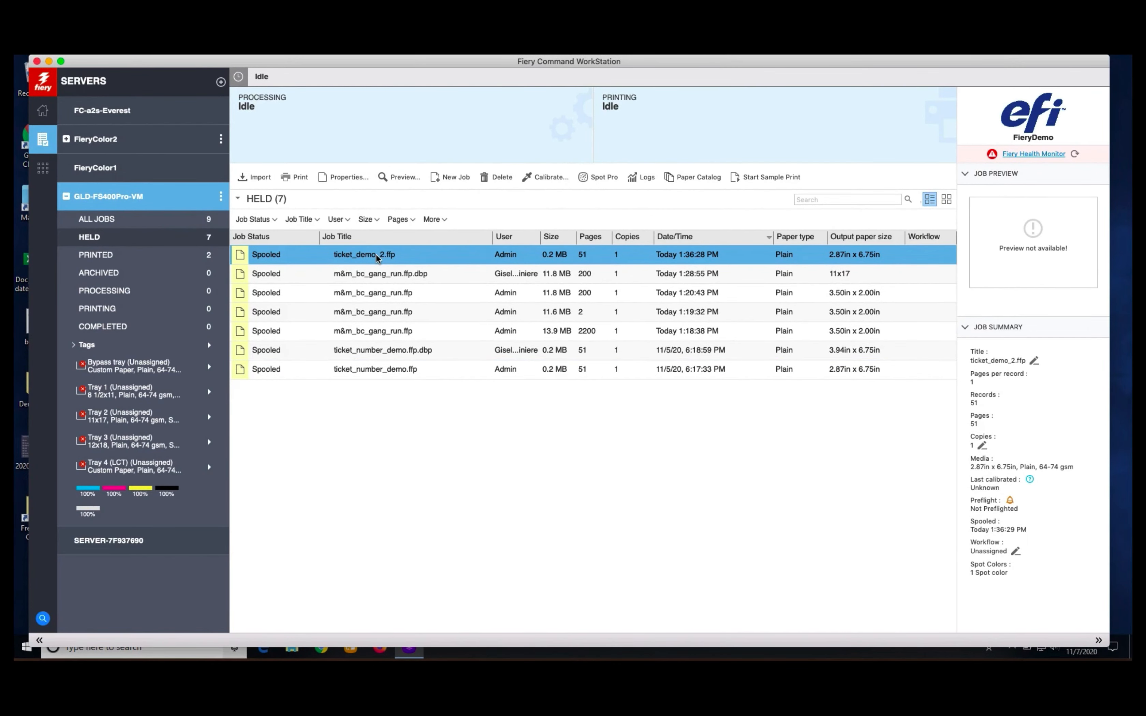
double_click(599, 256)
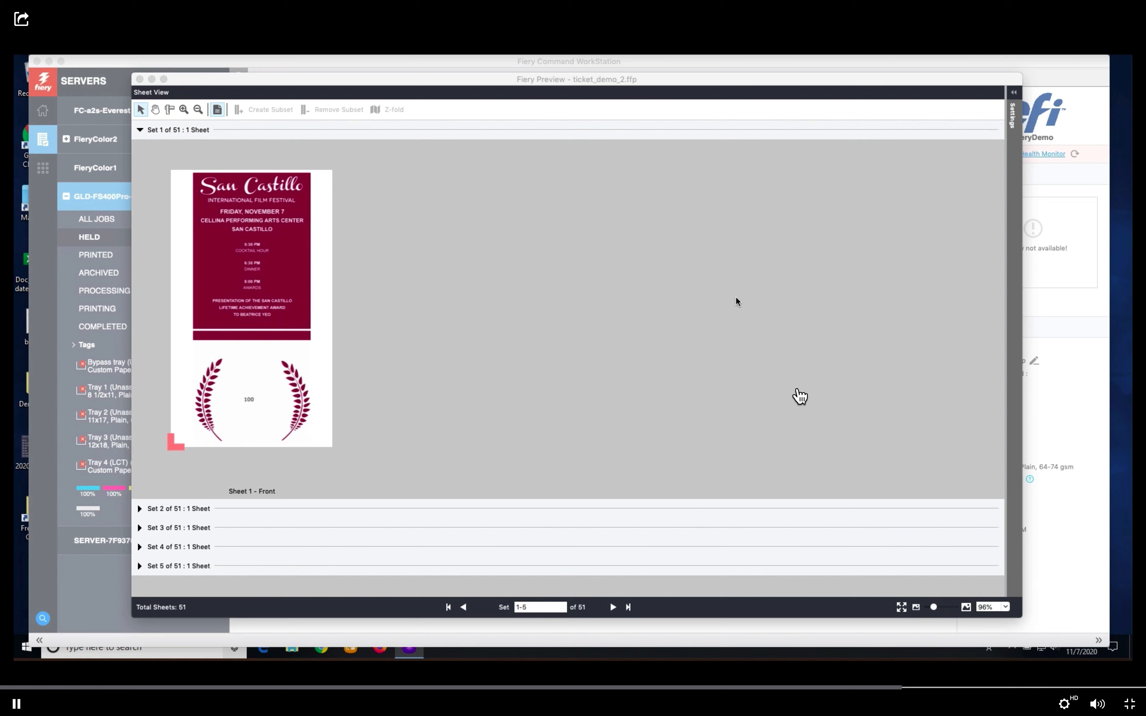
left_click(249, 410)
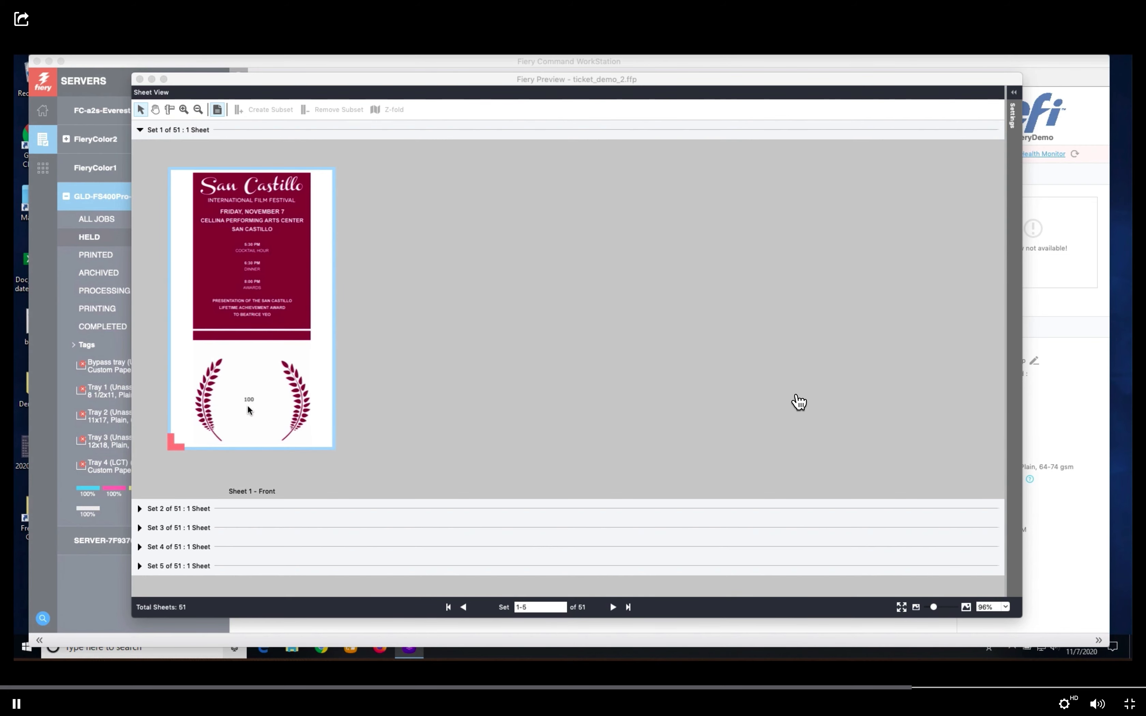
left_click(629, 607)
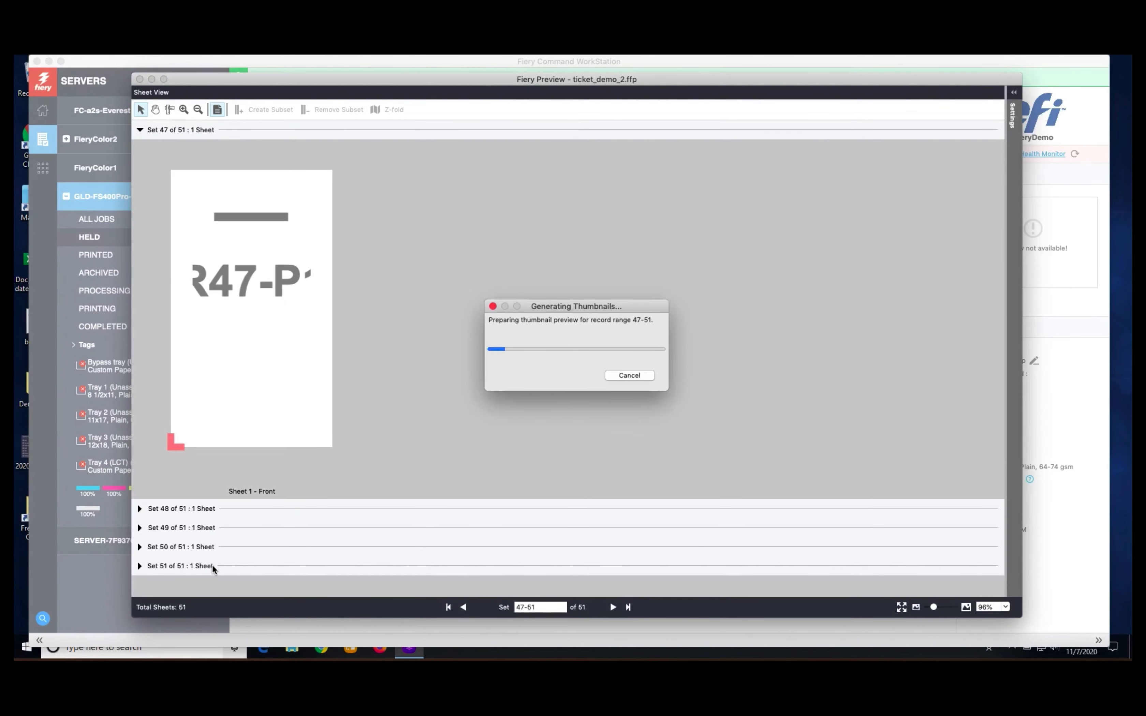
left_click(139, 568)
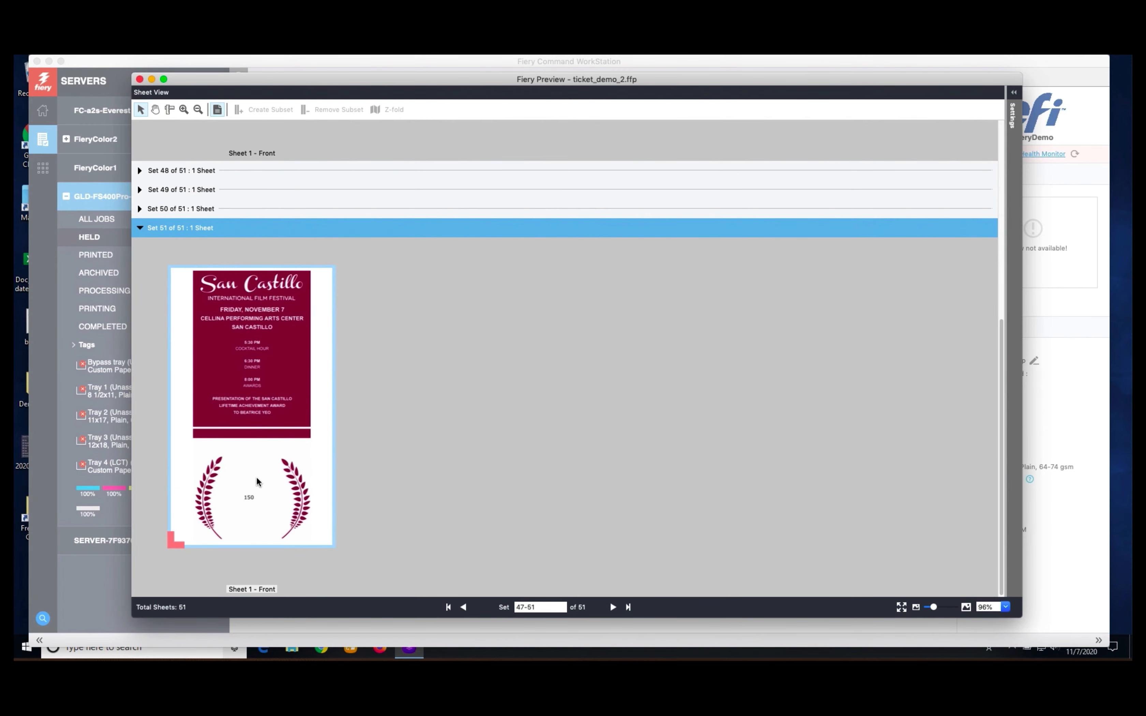